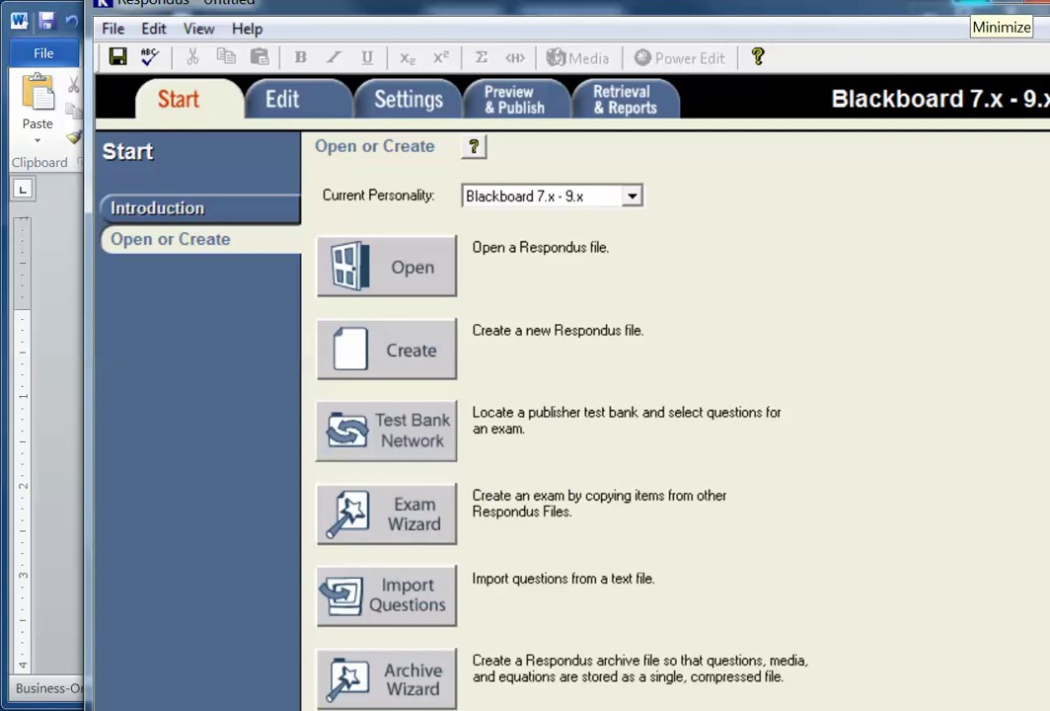
Step: Switch to the Word document and examine the automatic numbering and lettering of the questions and answer choices
click(987, 6)
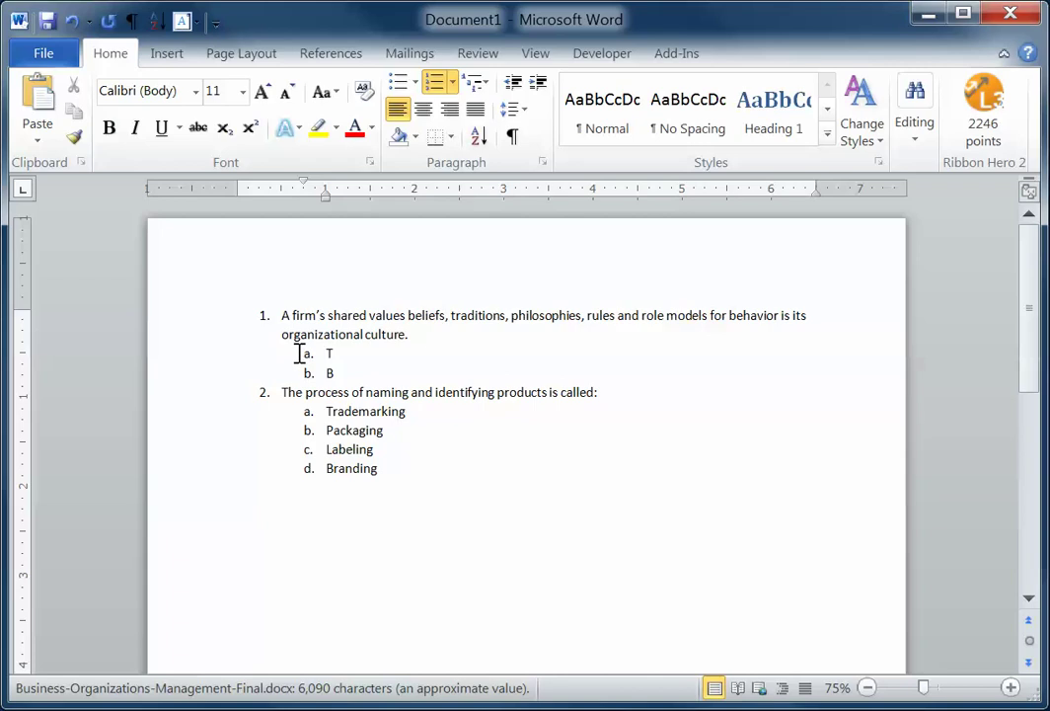
click(297, 471)
click(299, 356)
click(302, 451)
click(302, 410)
click(265, 392)
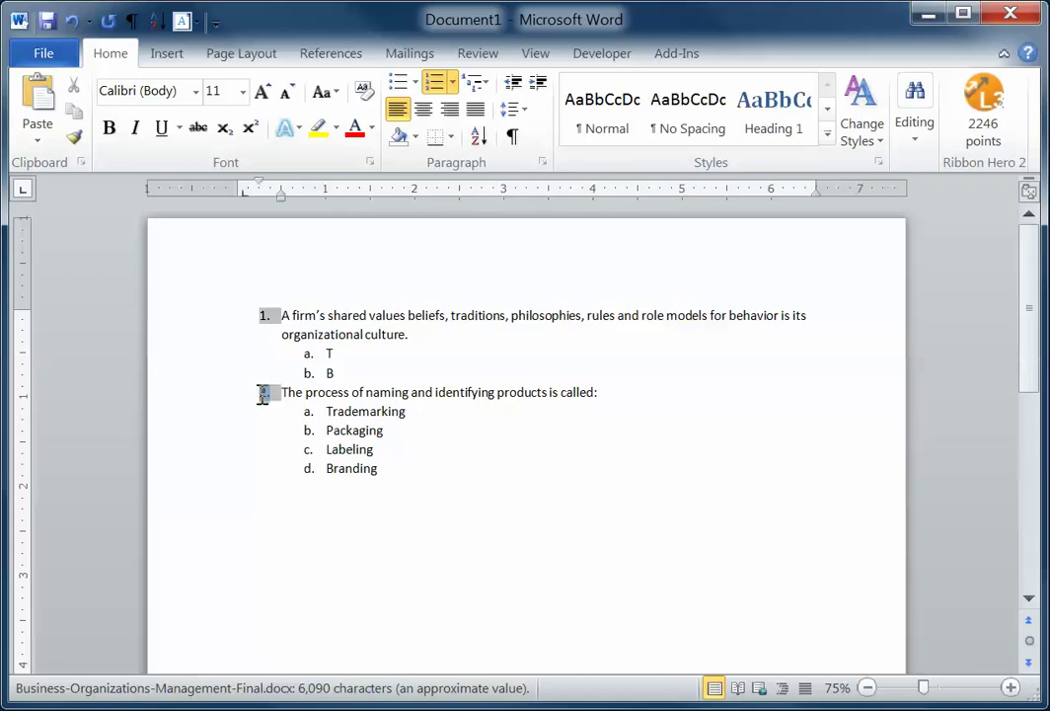
click(310, 451)
click(406, 466)
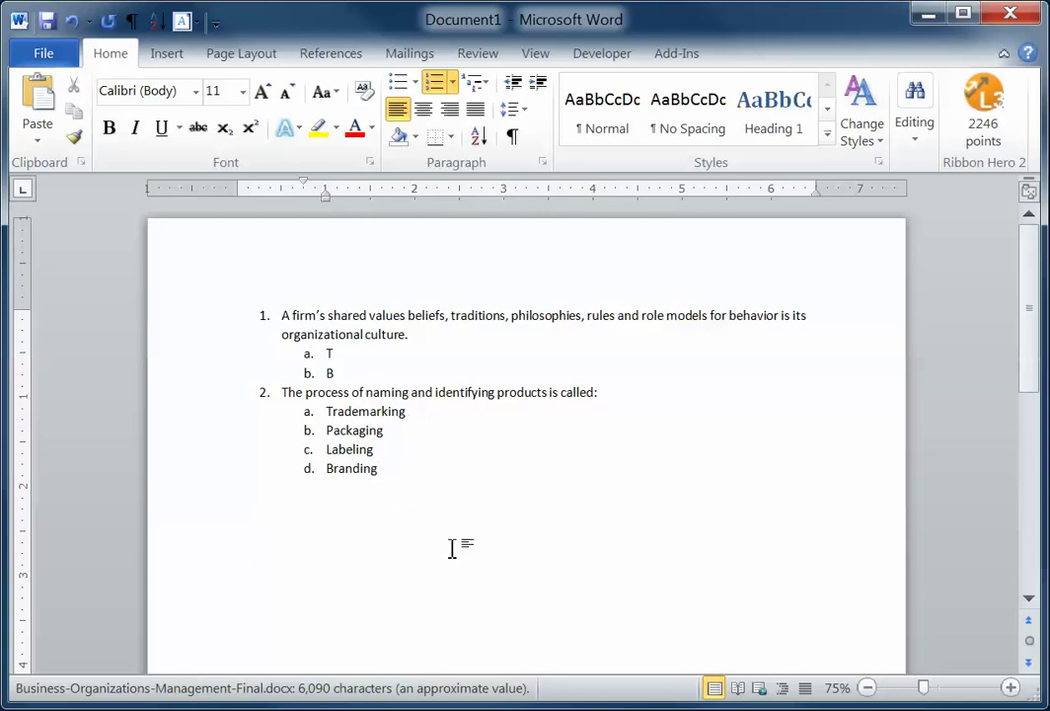
Step: Cut the whole question list and paste it back with the Keep Text Only option
key(ctrl+a)
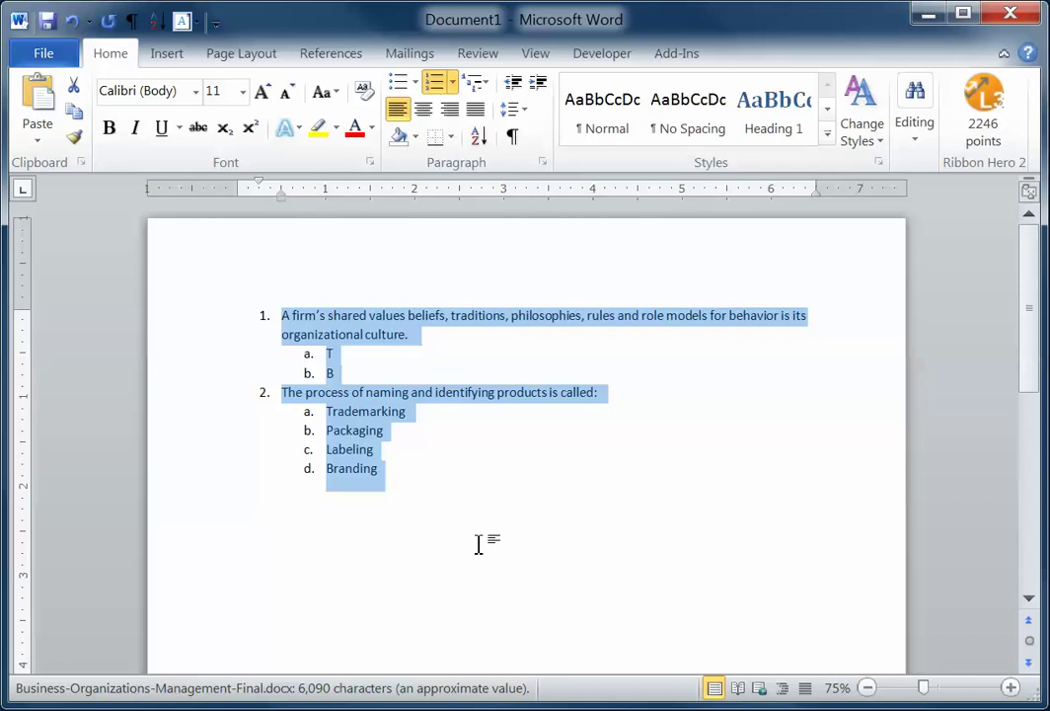
right_click(365, 423)
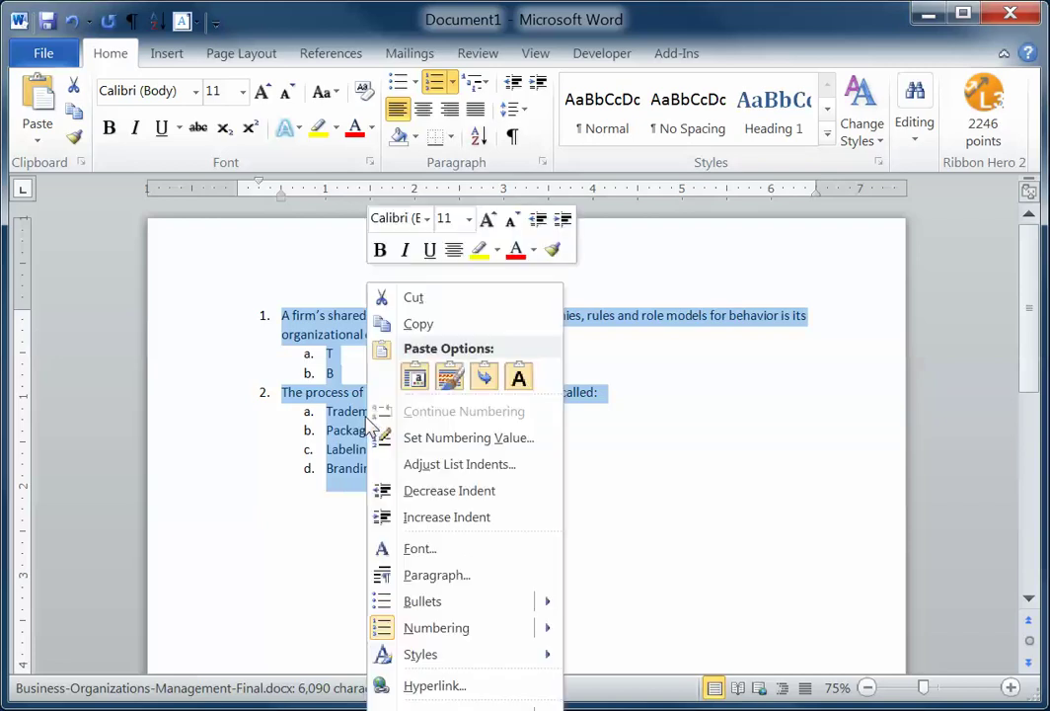
click(405, 296)
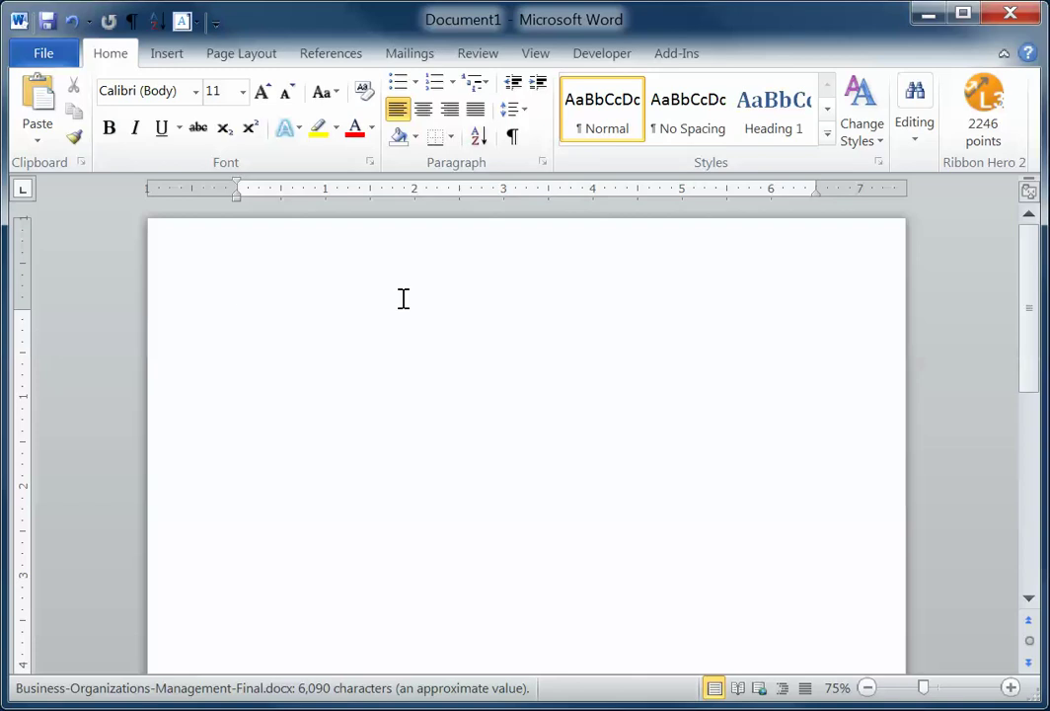
right_click(257, 320)
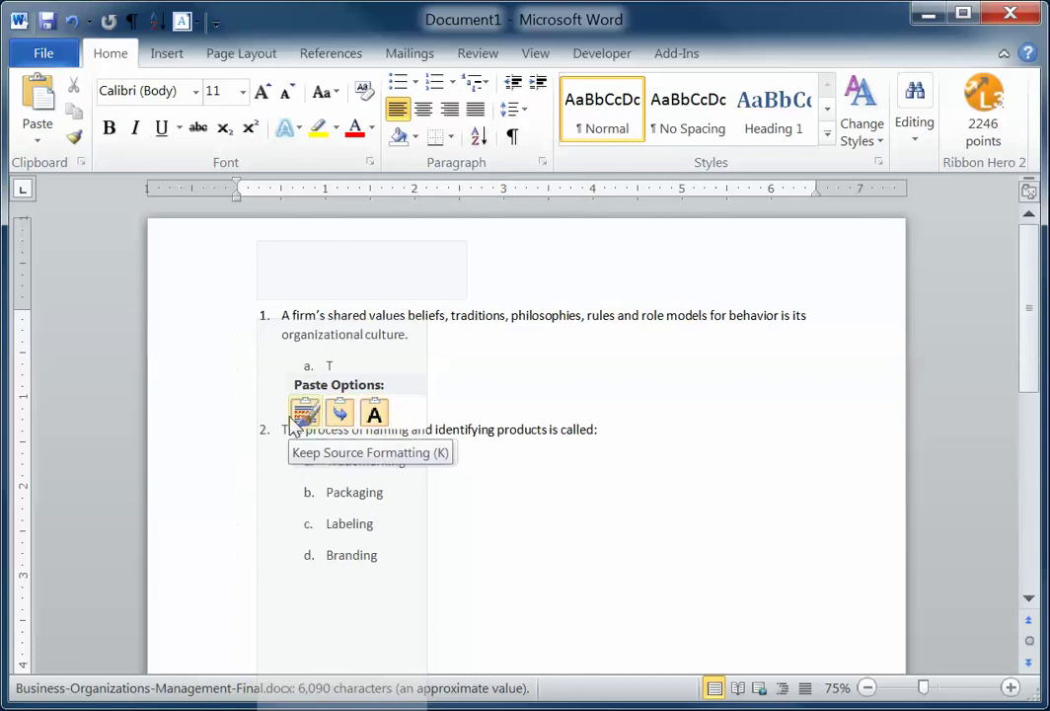
click(375, 415)
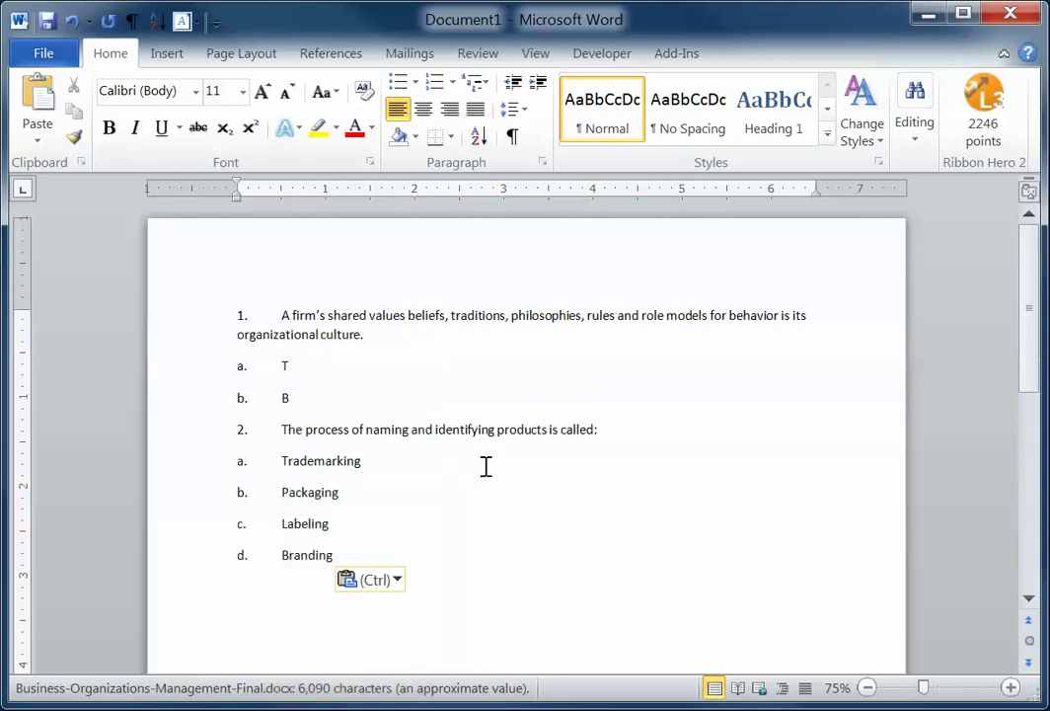
click(356, 584)
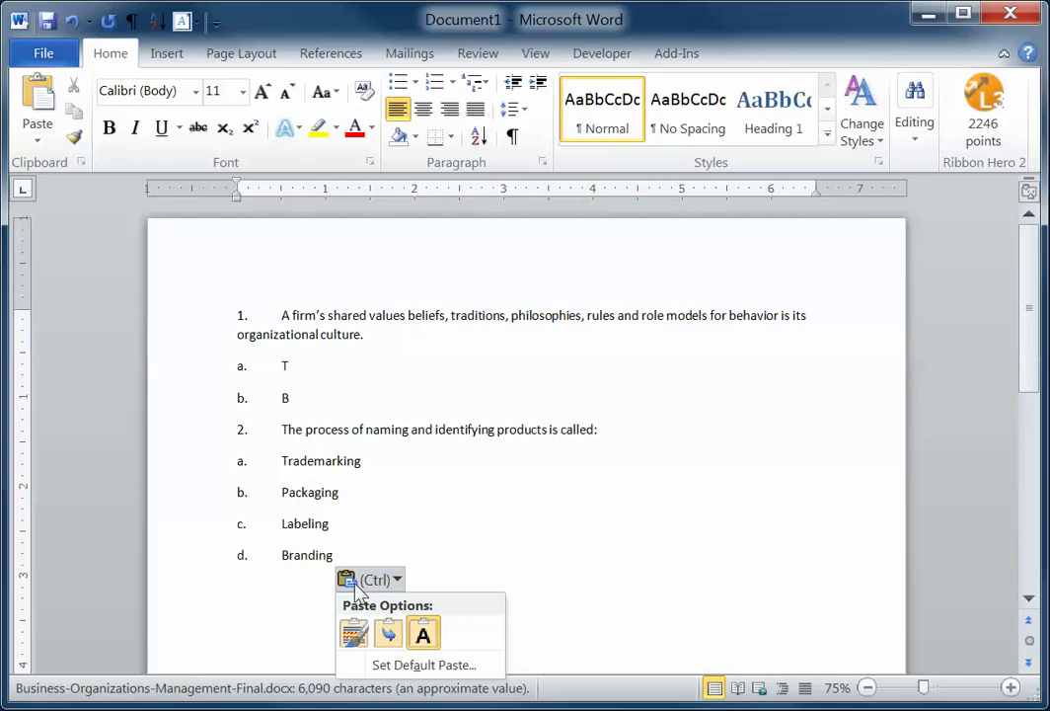
click(424, 637)
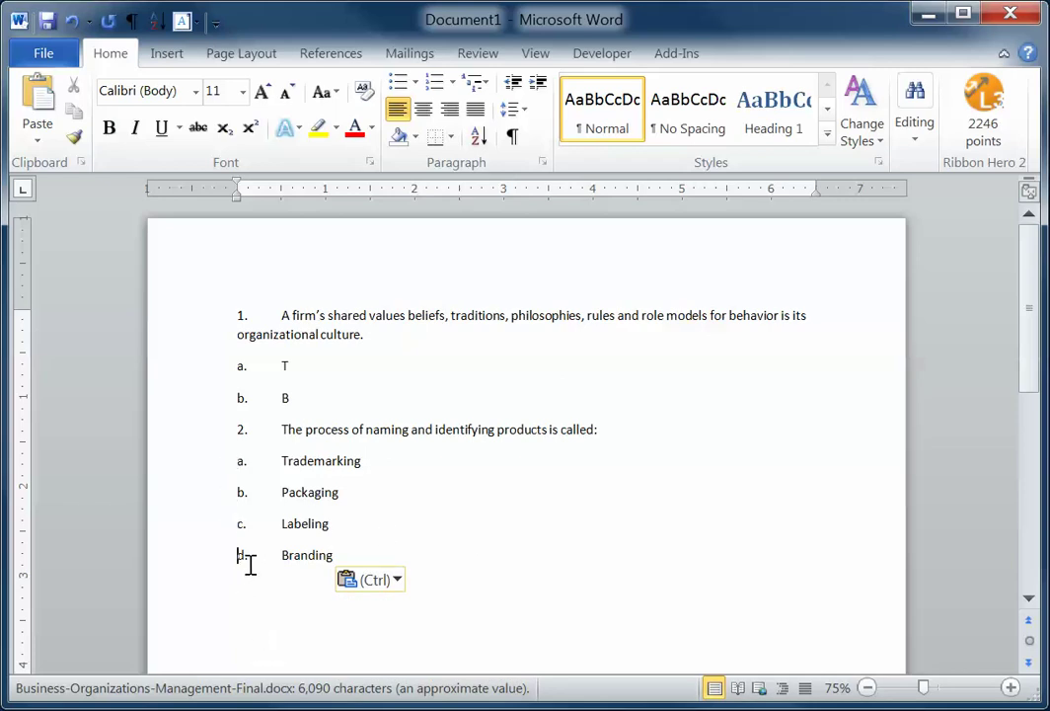
Step: Mark the correct answers with an asterisk before "d. Branding" in question 2 and "a. T" in question 1
text(*)
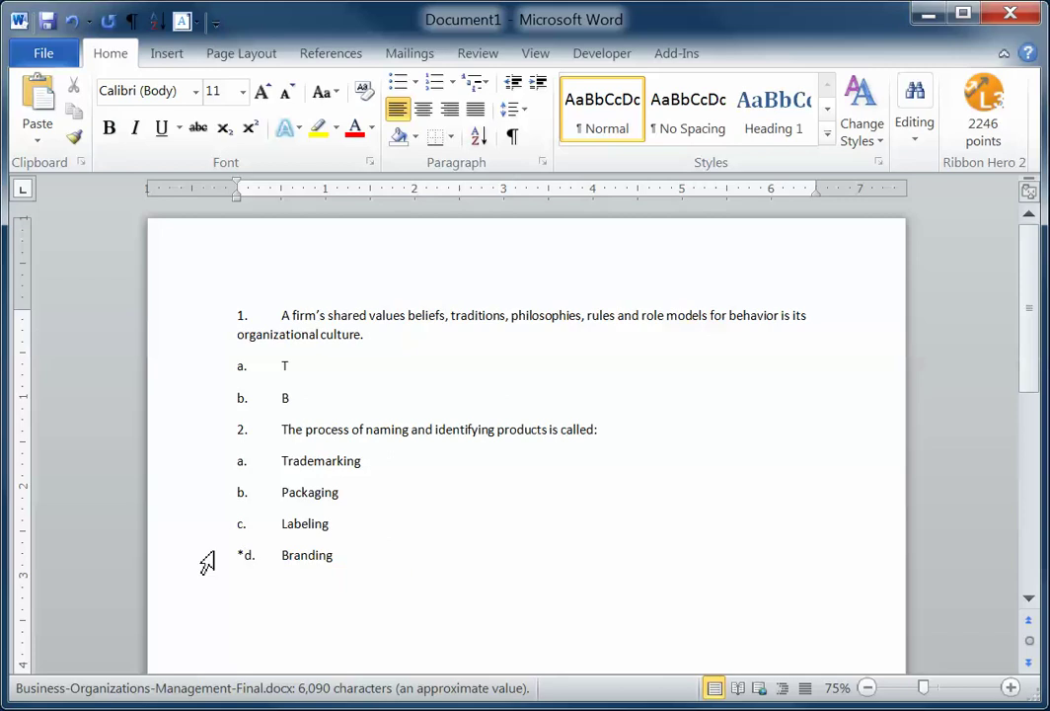
click(233, 367)
text(*)
click(392, 566)
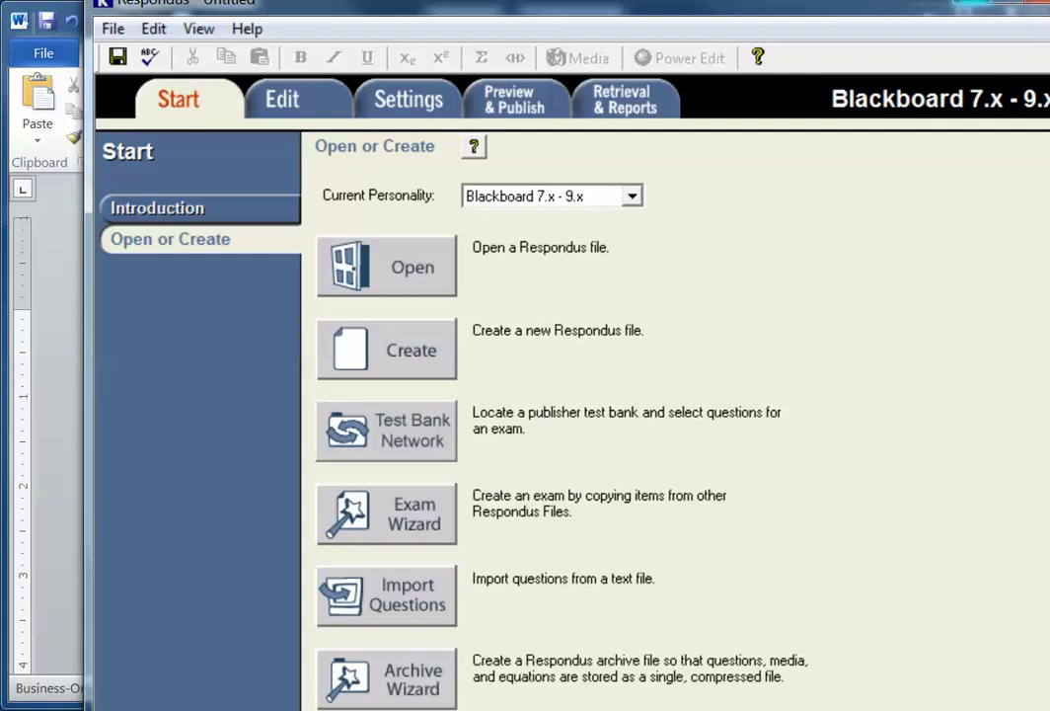
Step: Switch back to Word and turn off Automatic numbered lists in the AutoFormat As You Type options
click(972, 5)
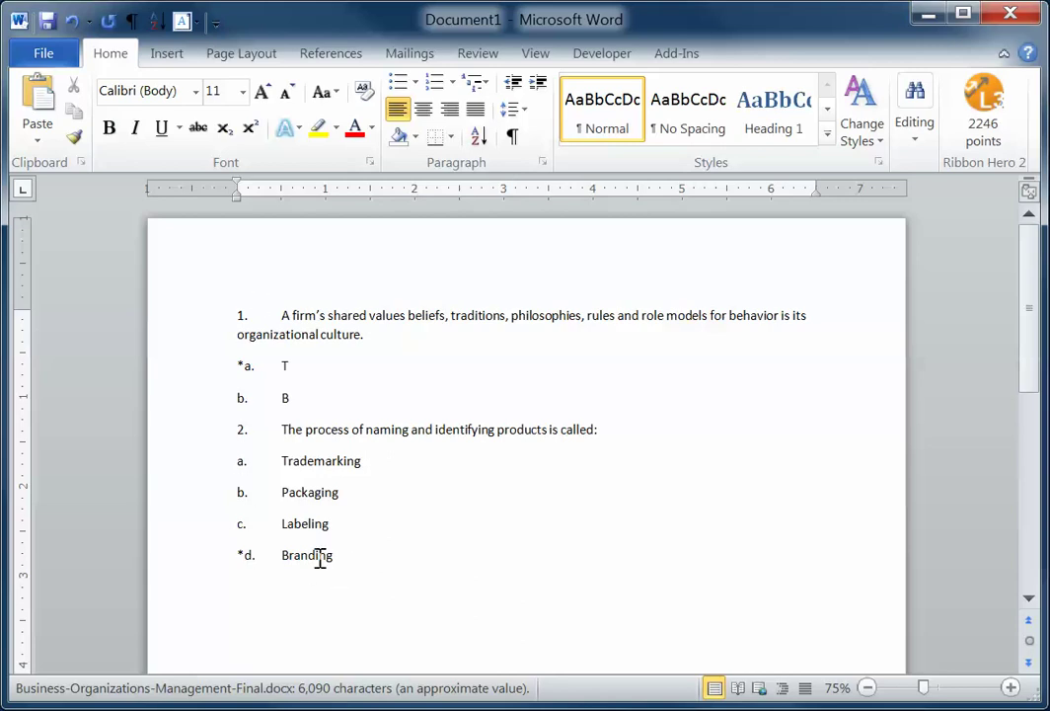
click(41, 62)
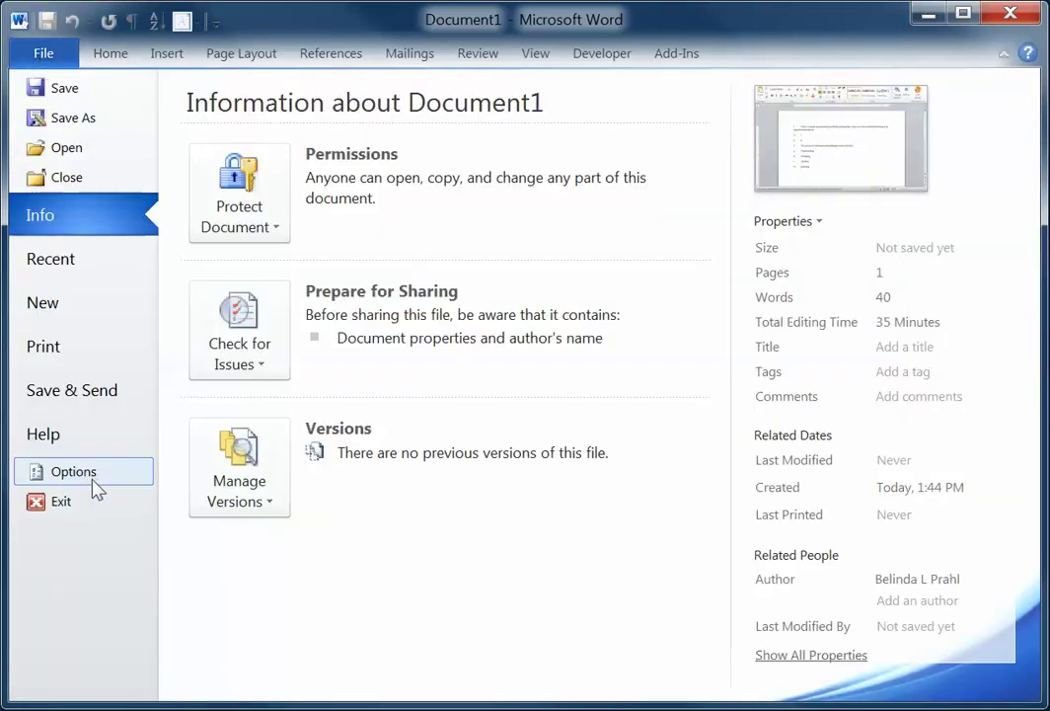
click(94, 488)
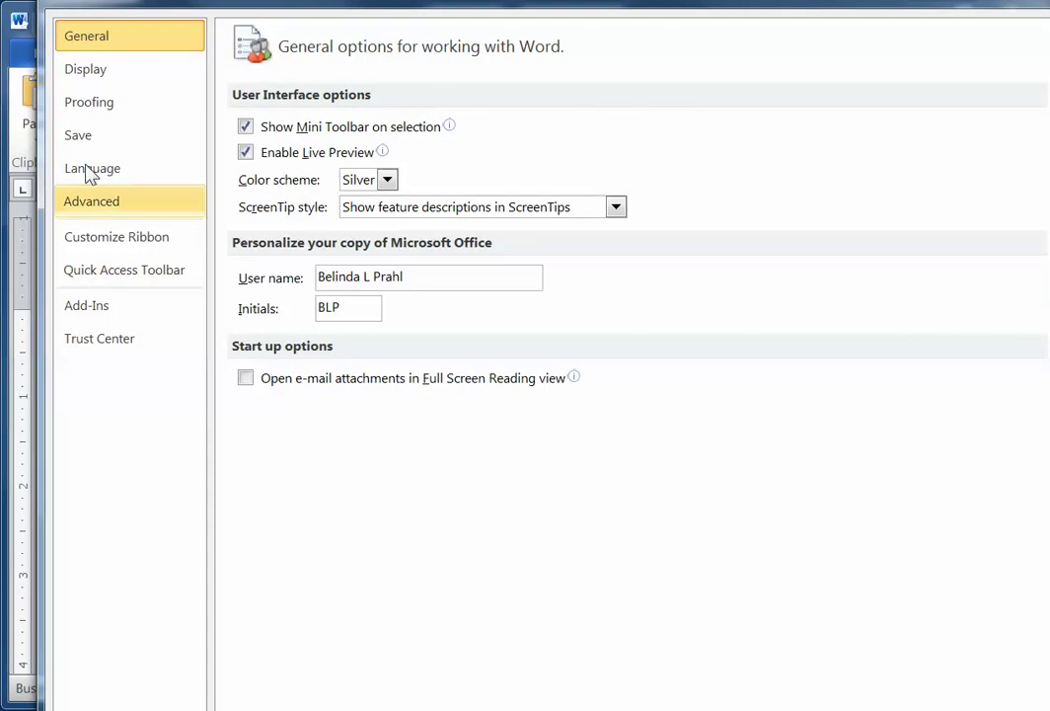
click(81, 99)
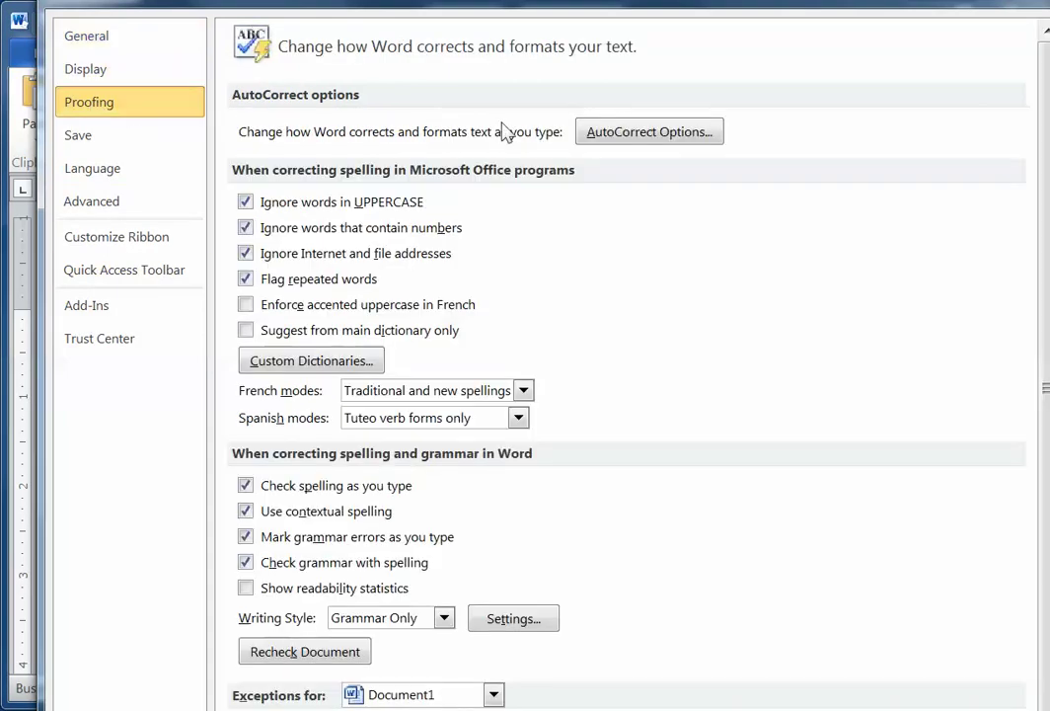
click(617, 138)
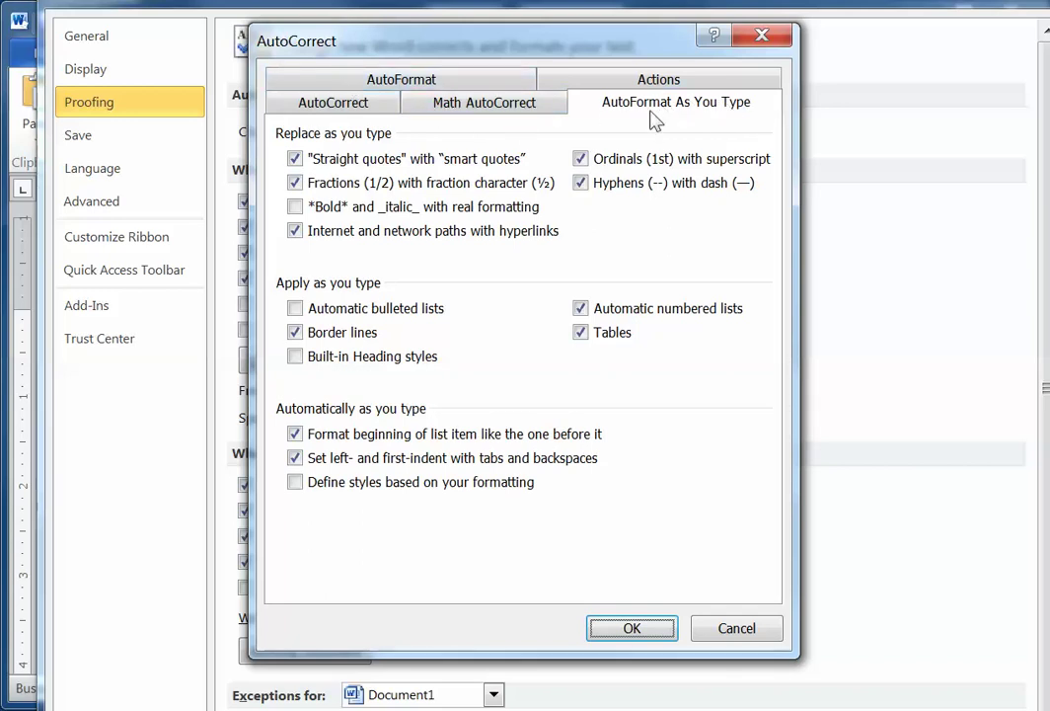
click(595, 309)
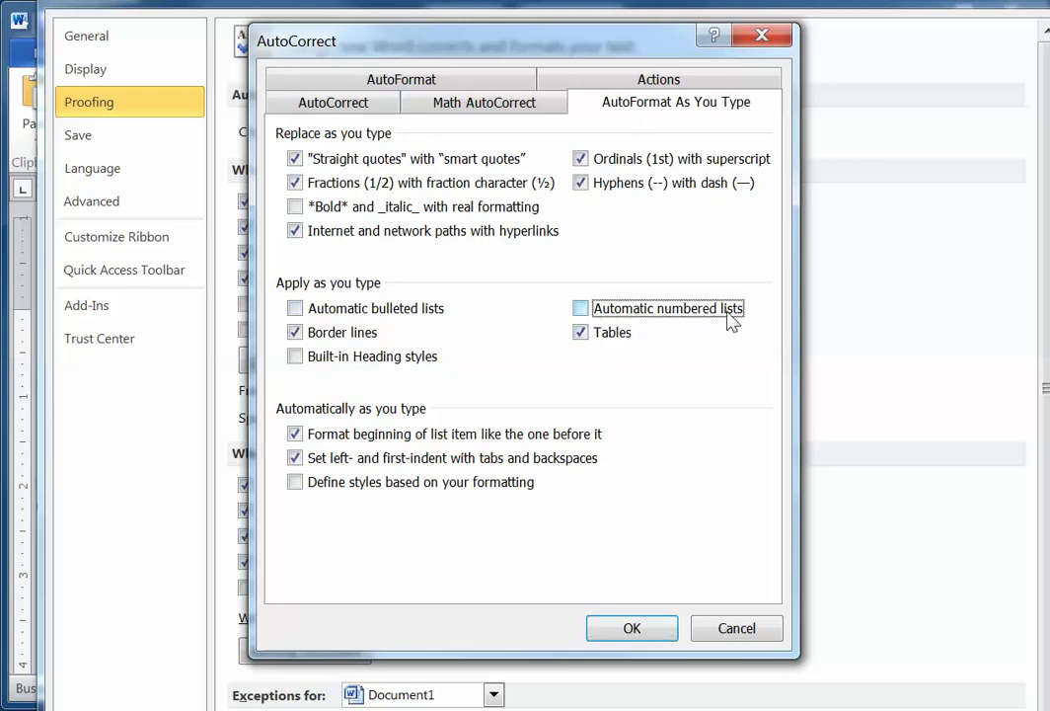
click(659, 633)
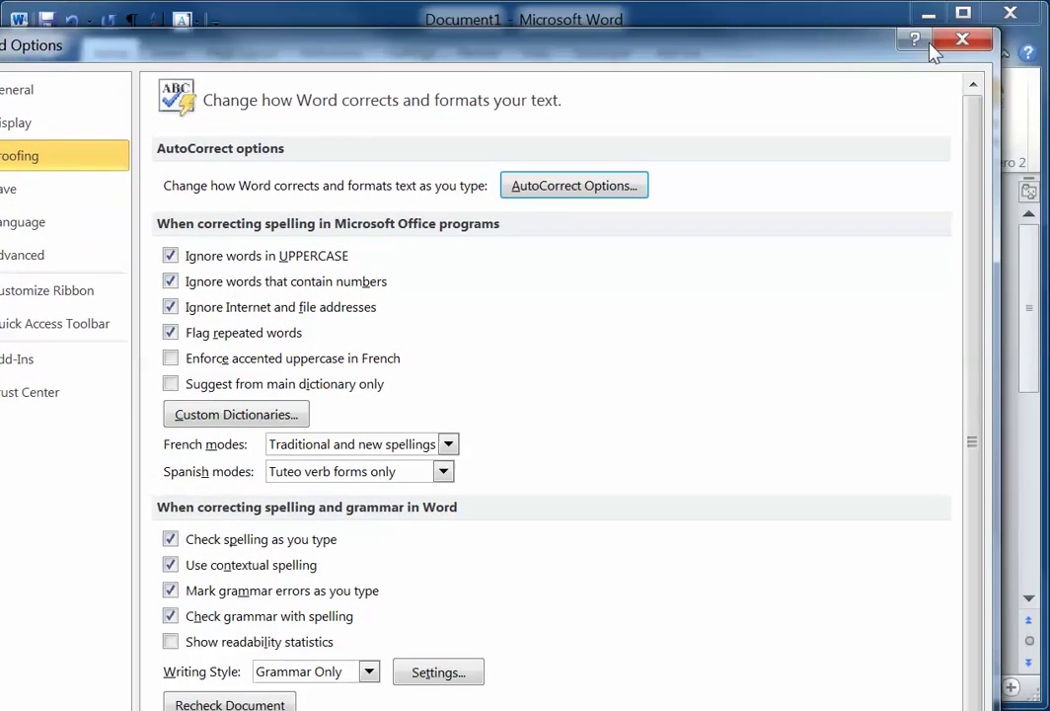
click(950, 39)
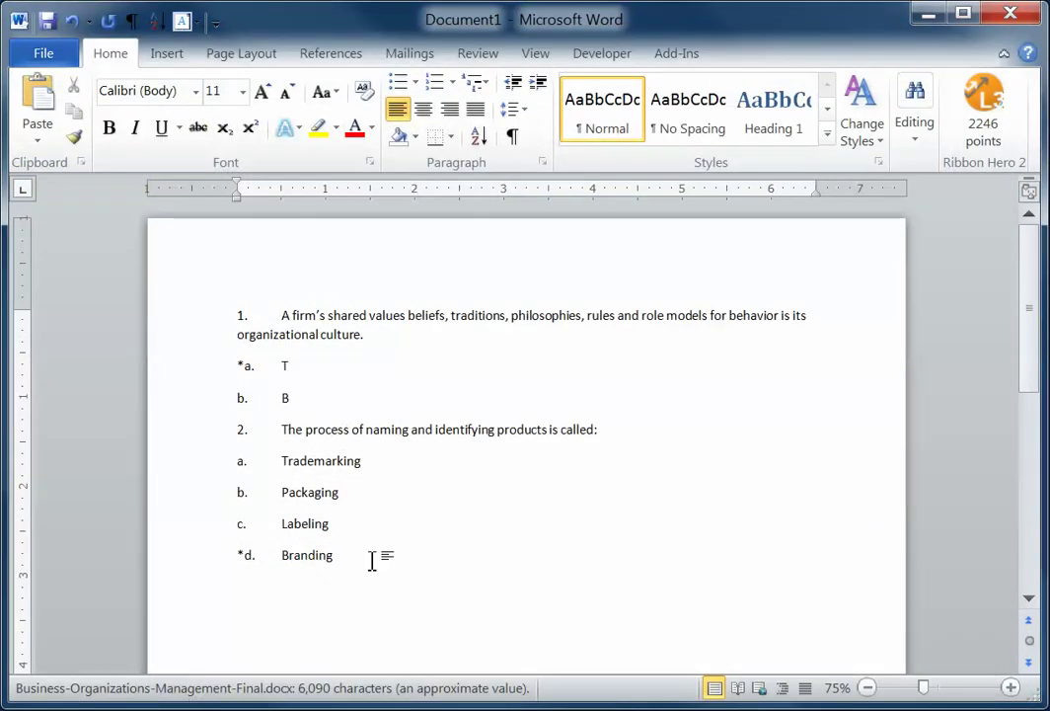
Step: Add a new line reading "3. Question" below the Branding answer
key(Return)
text(3.)
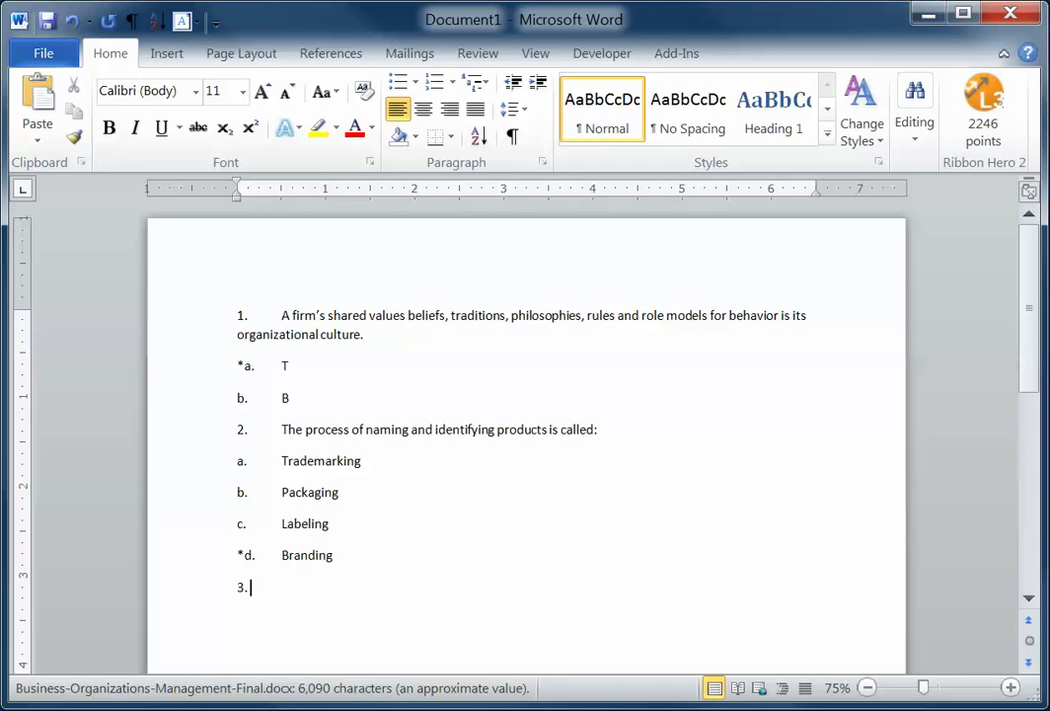
text( Question)
Step: Add the answer choices "a. blkaj", "b. lakjdf", "c. lkadjf" and "*d. oiteuoi" below question 3, each on its own line
key(Return)
text(a. blkaj)
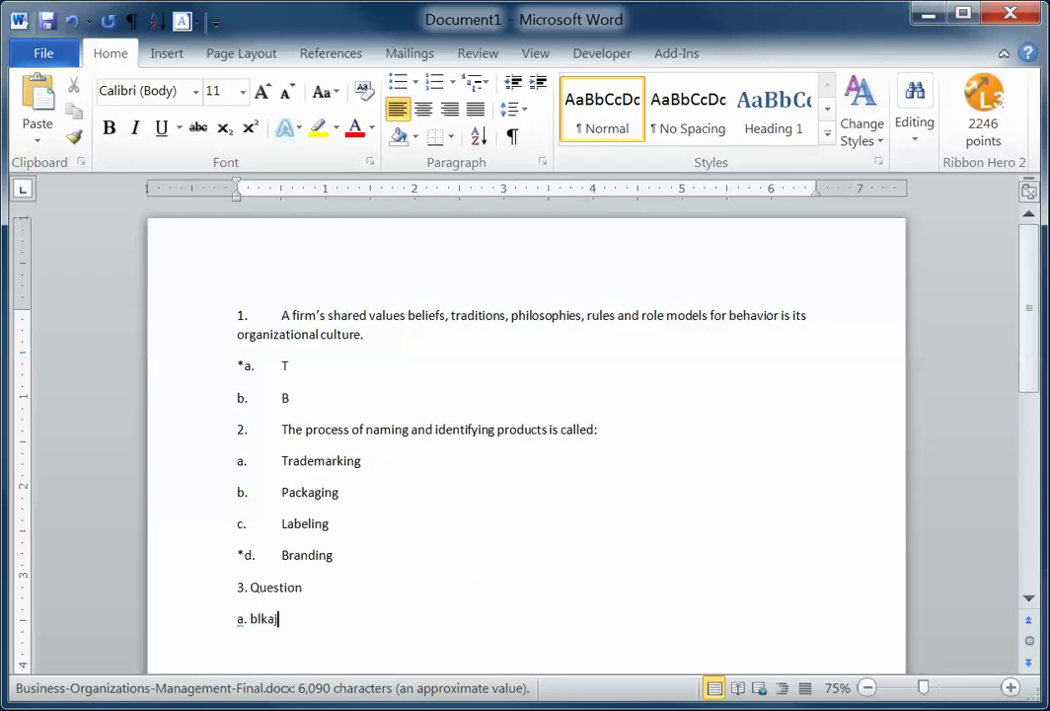
key(Return)
text(b.)
text( lakjdf )
text(c. lkadjf)
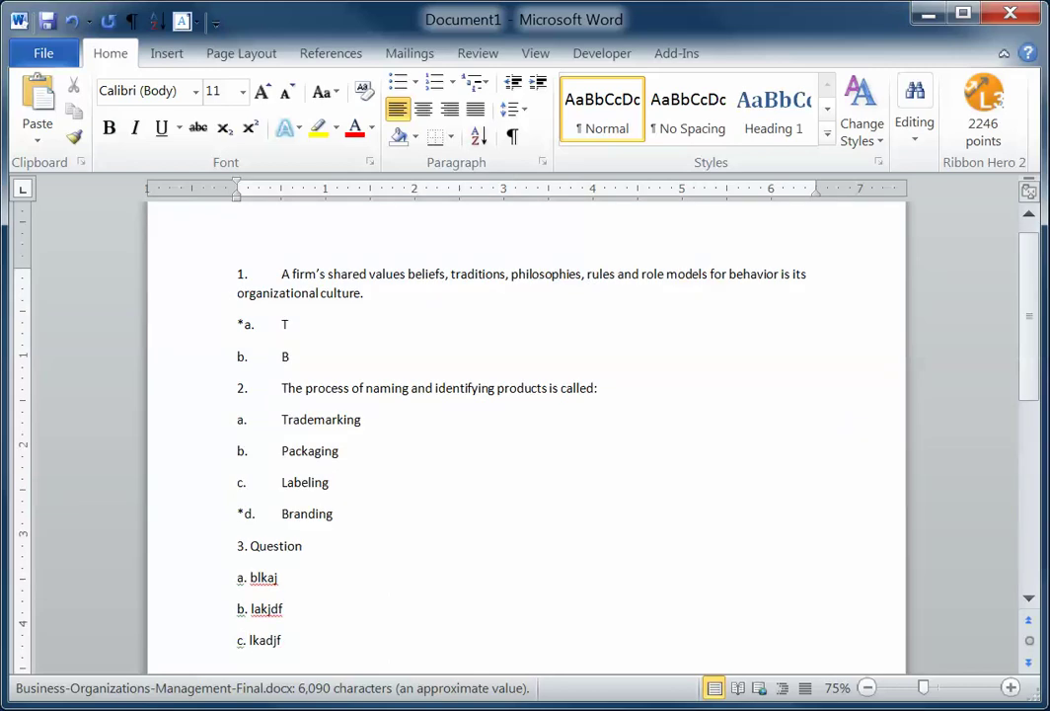
key(Return)
text(*)
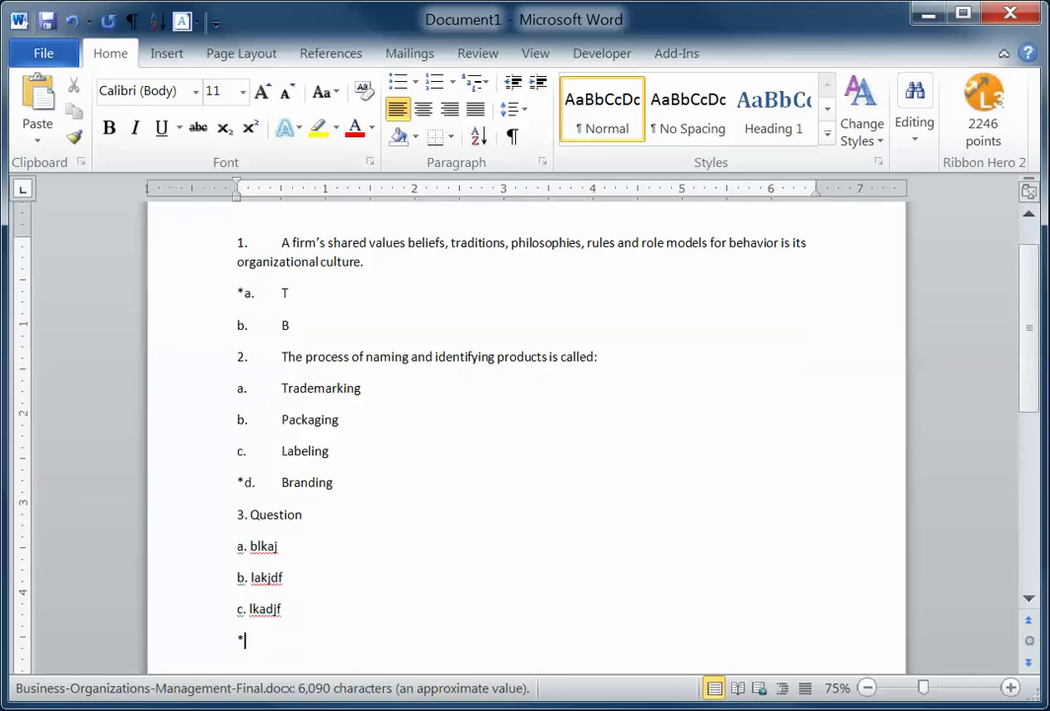
text(d. oiteuoi)
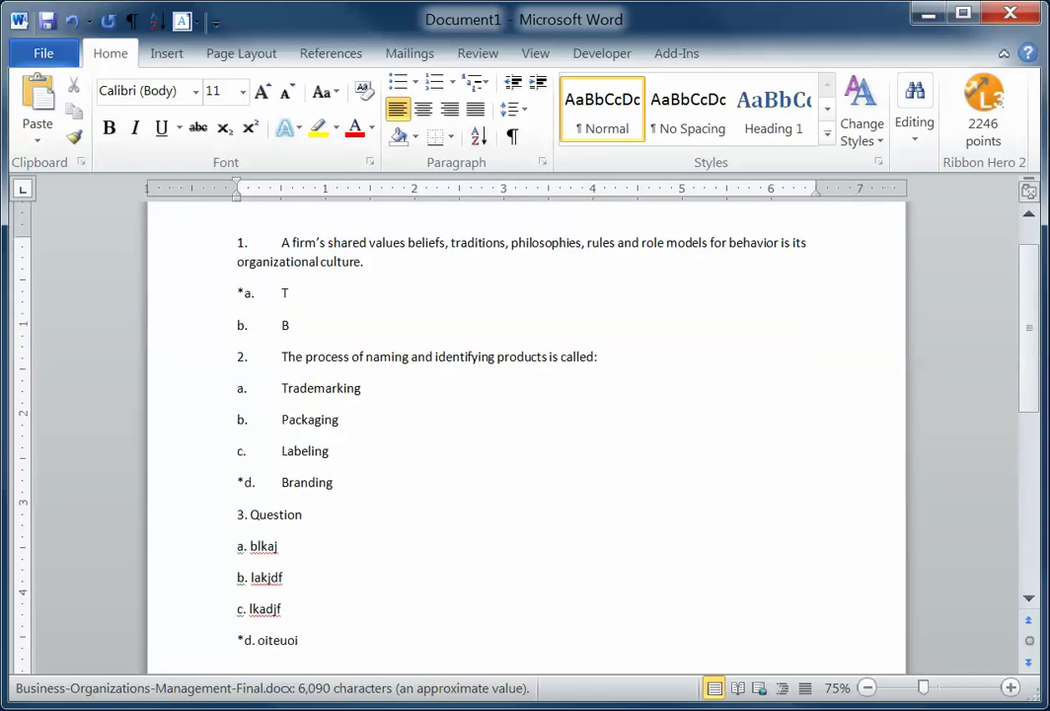